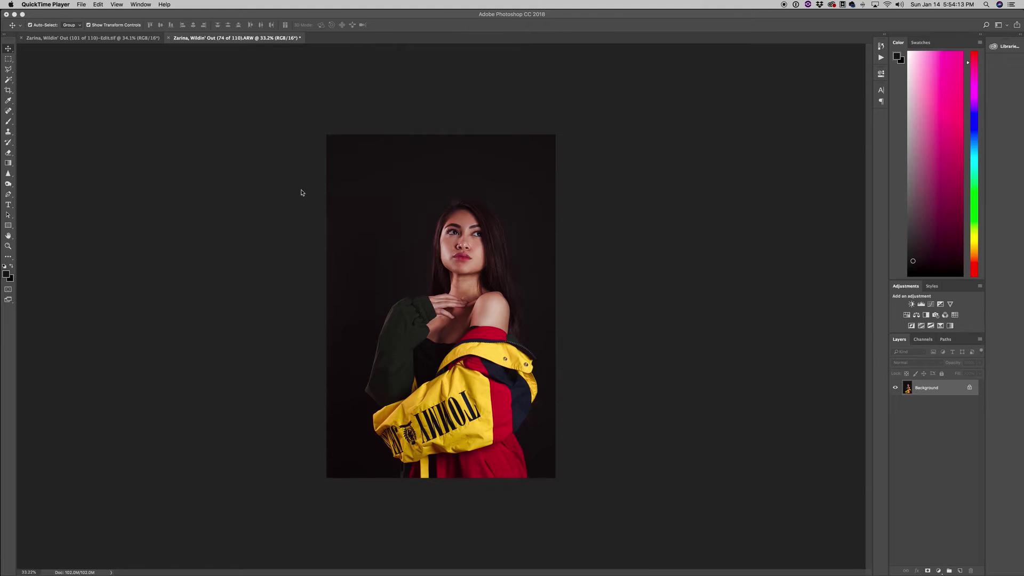
Step: Draw a crop frame on the portrait with the Crop tool and swap it to landscape orientation
{"action": "left_click", "coordinate": [8, 89]}
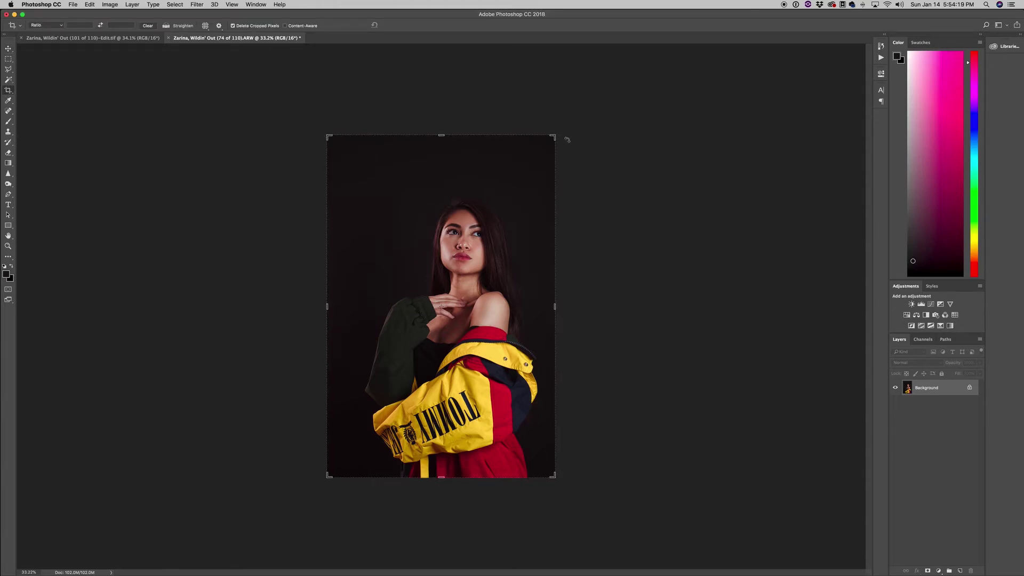
{"action": "left_click_drag", "start_coordinate": [553, 138], "coordinate": [539, 156]}
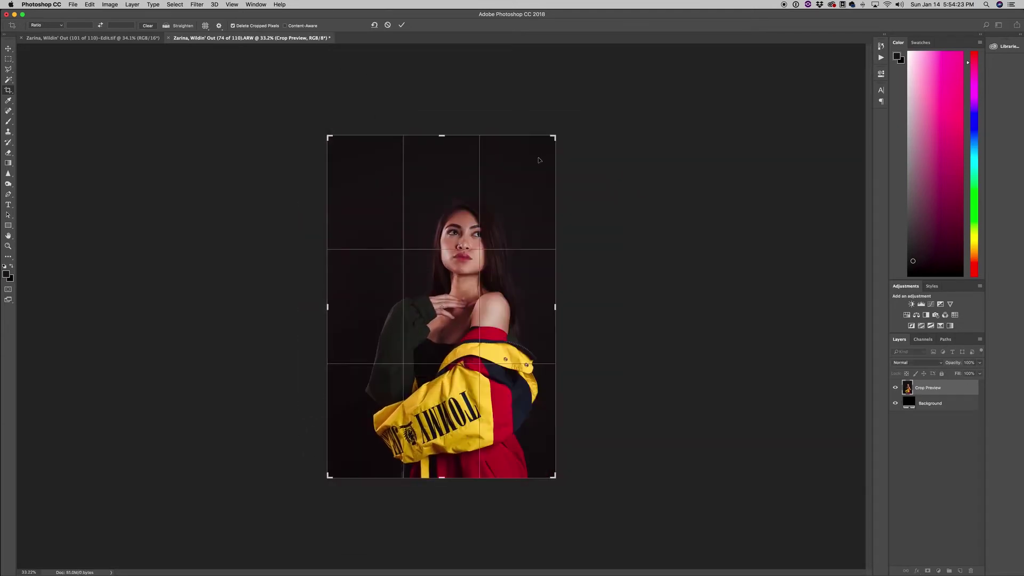
{"action": "left_click", "coordinate": [101, 26]}
{"action": "left_click", "coordinate": [101, 26]}
{"action": "left_click", "coordinate": [101, 25]}
{"action": "left_click", "coordinate": [101, 26]}
{"action": "left_click", "coordinate": [101, 26]}
{"action": "left_click", "coordinate": [100, 26]}
{"action": "left_click", "coordinate": [101, 25]}
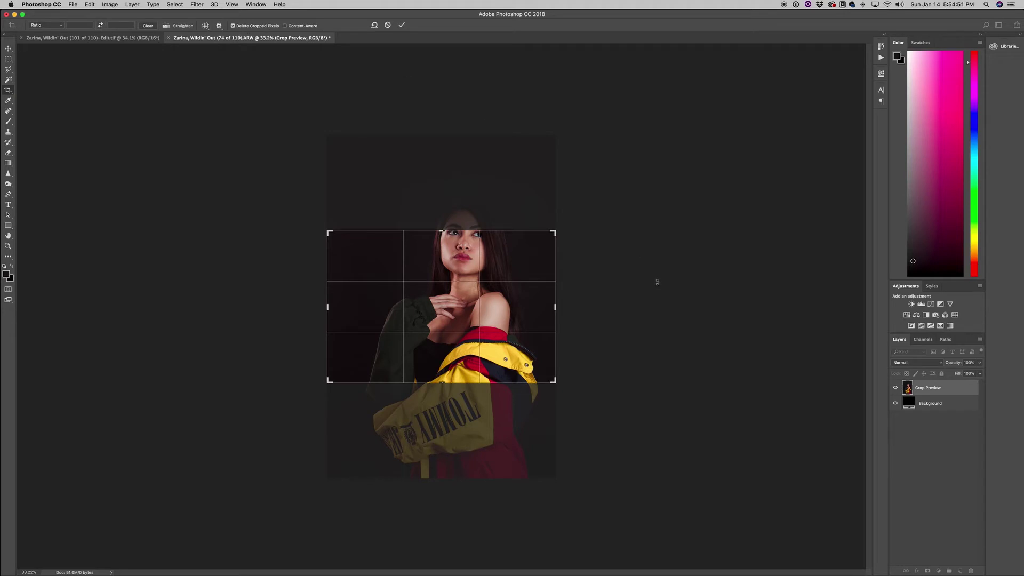
{"action": "left_click", "coordinate": [555, 231]}
Step: Extend the crop frame past the photo on both sides and commit the landscape crop
{"action": "left_click_drag", "start_coordinate": [555, 230], "coordinate": [608, 217]}
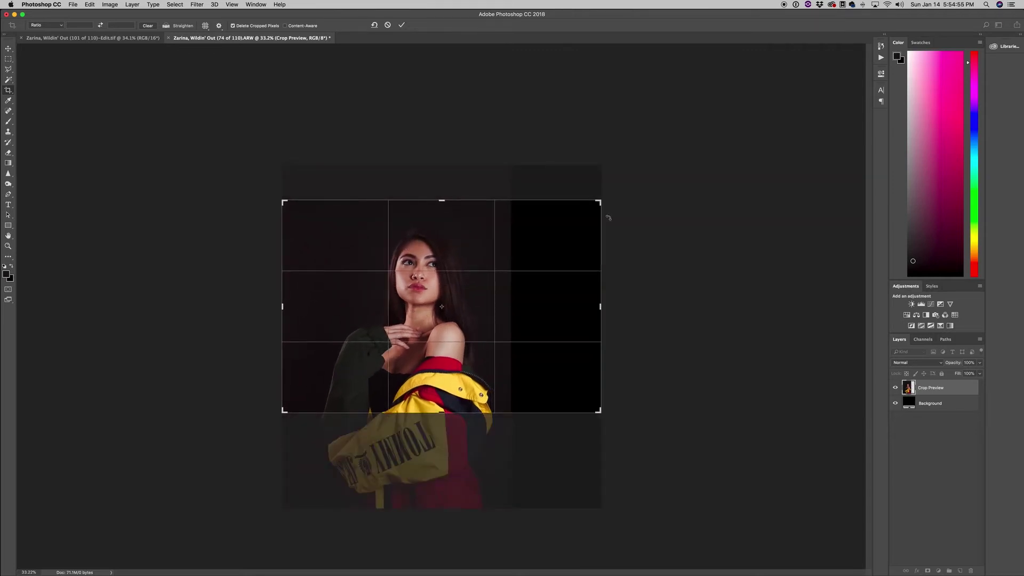
{"action": "key", "text": "ctrl+z"}
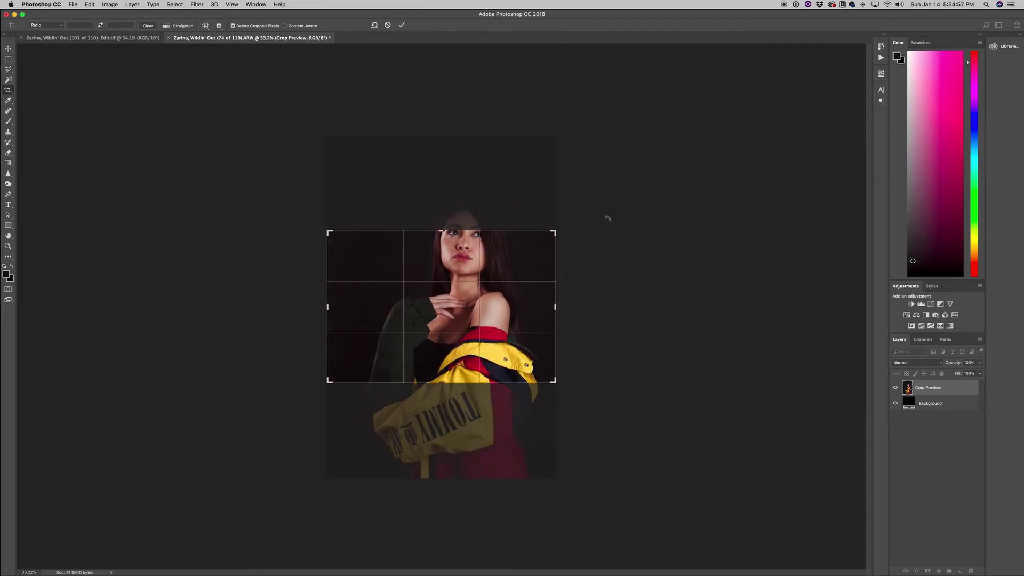
{"action": "left_click_drag", "start_coordinate": [555, 232], "coordinate": [708, 145]}
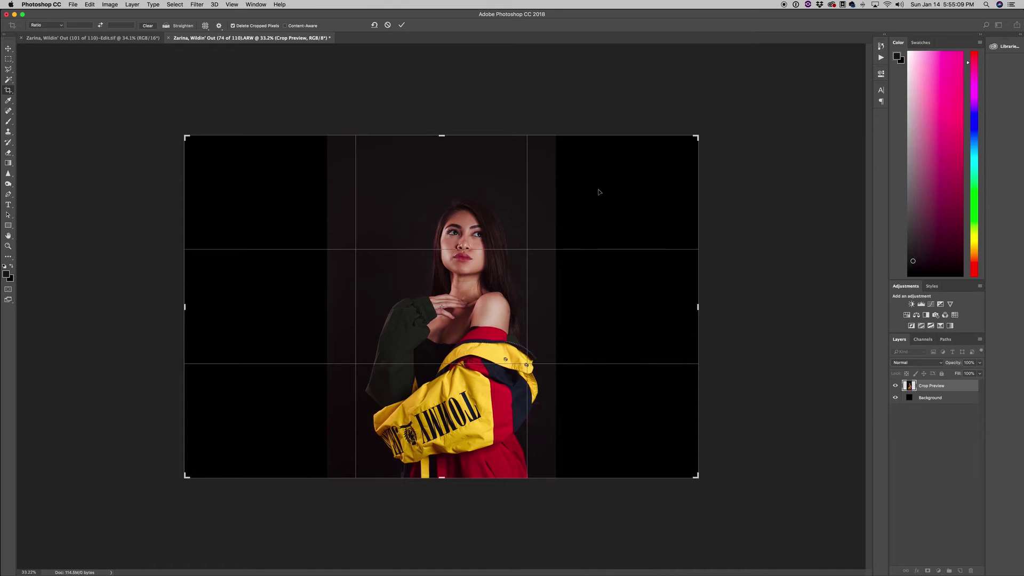
{"action": "key", "text": "Return"}
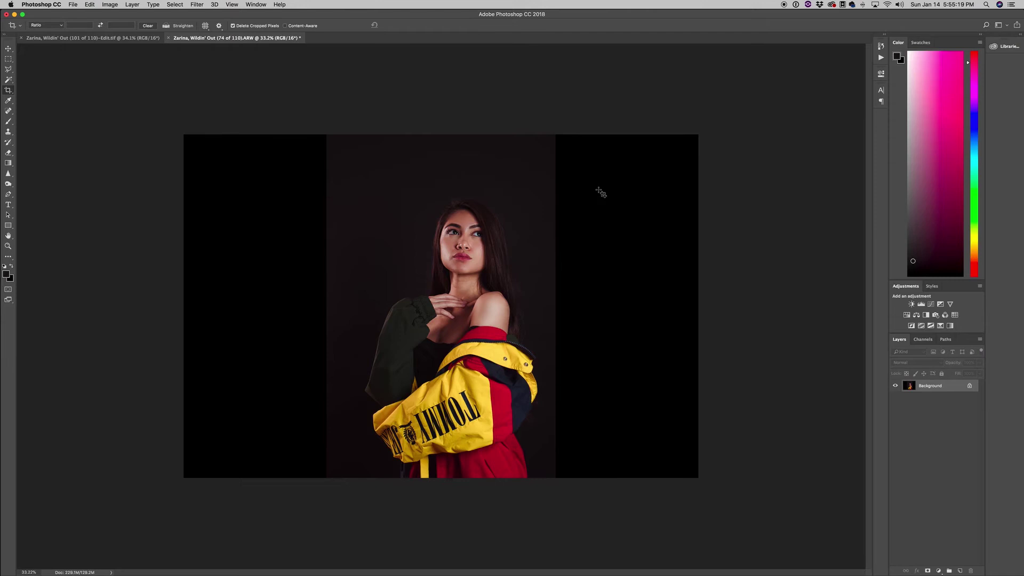
{"action": "left_click", "coordinate": [8, 49]}
Step: Content-Aware Scale a marquee-selected backdrop strip left of the model to the left canvas edge
{"action": "left_click", "coordinate": [9, 60]}
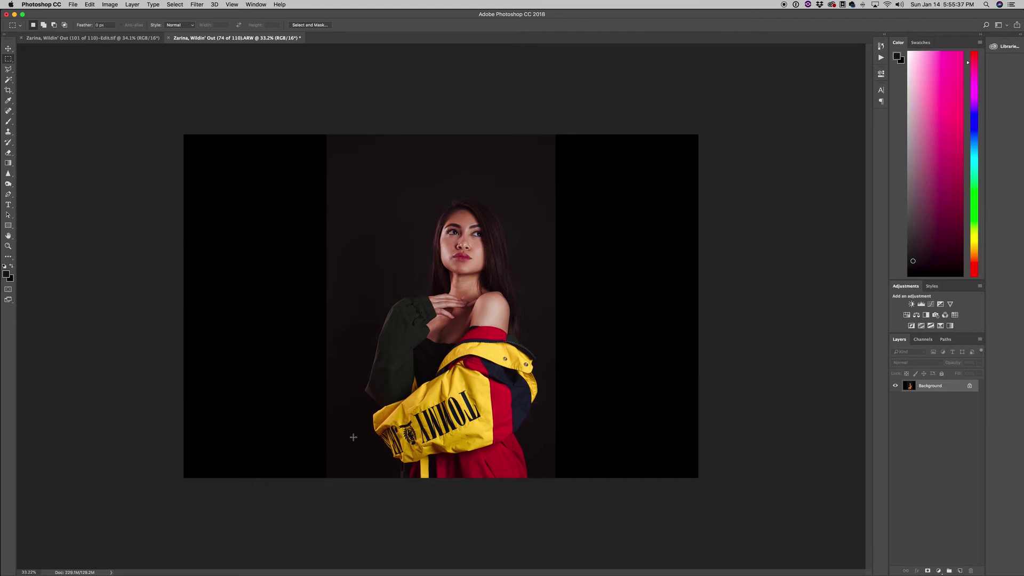
{"action": "left_click_drag", "start_coordinate": [329, 490], "coordinate": [361, 134]}
{"action": "left_click", "coordinate": [89, 5]}
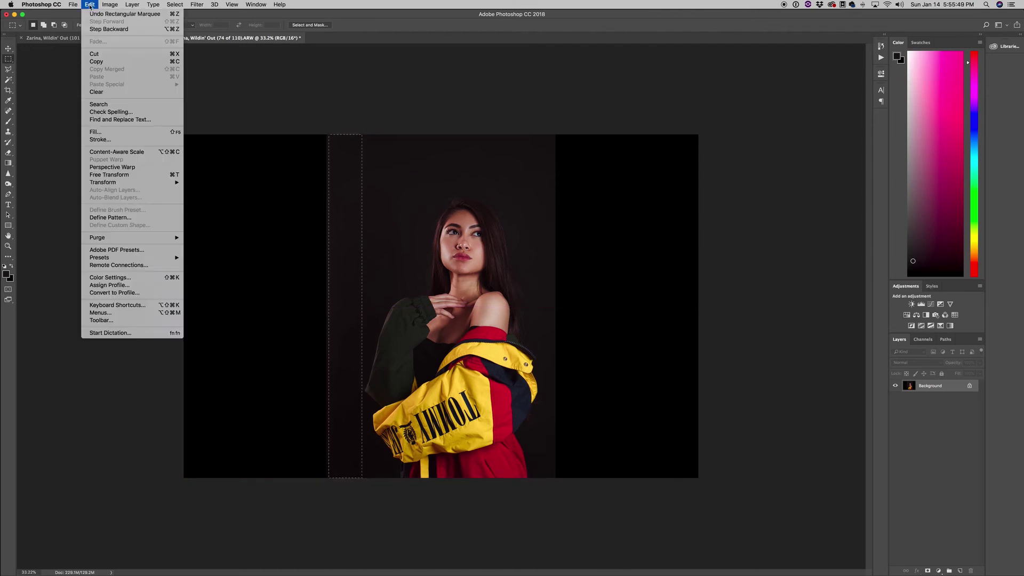
{"action": "left_click", "coordinate": [116, 152]}
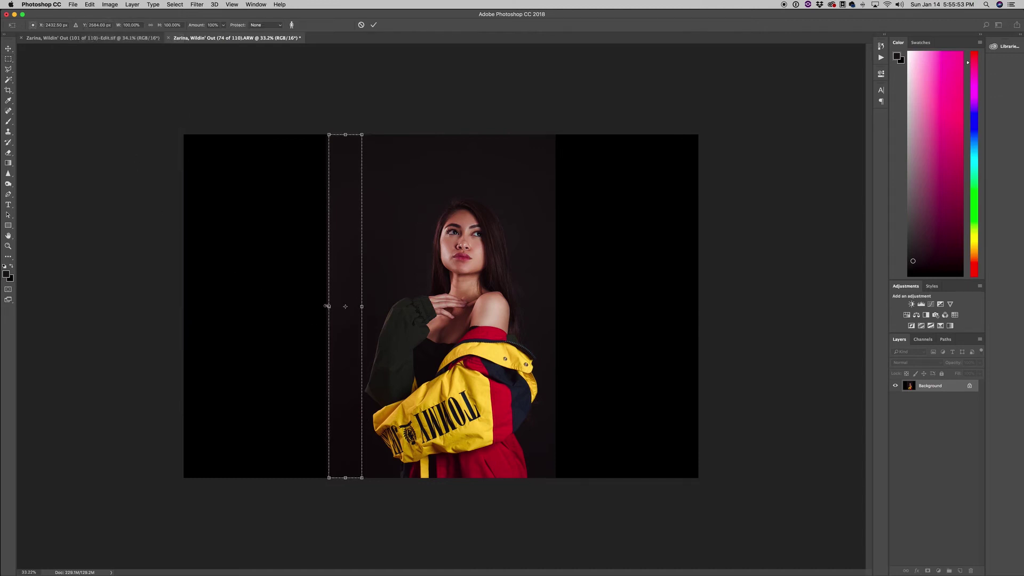
{"action": "left_click_drag", "start_coordinate": [327, 306], "coordinate": [180, 296]}
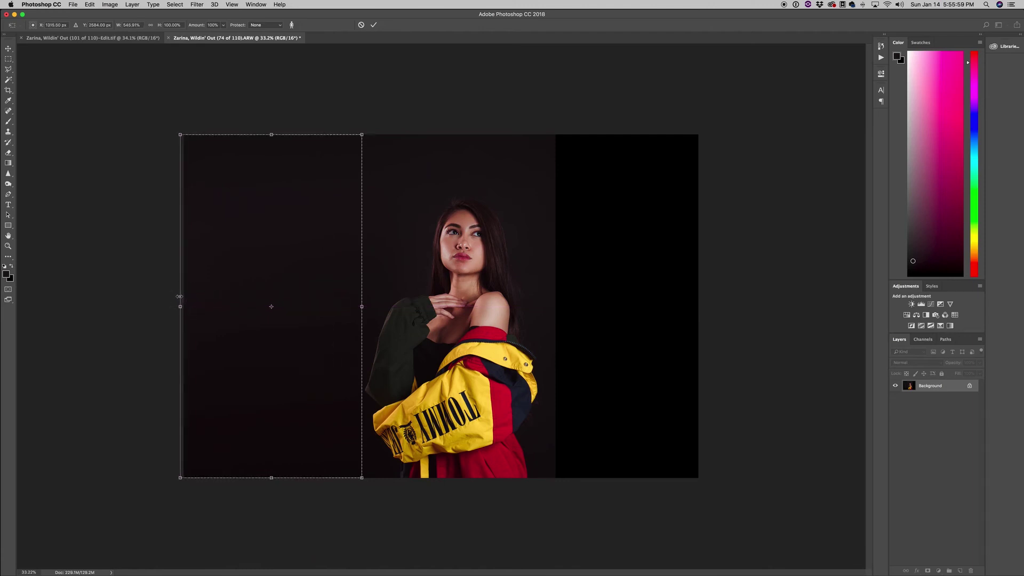
{"action": "key", "text": "Return"}
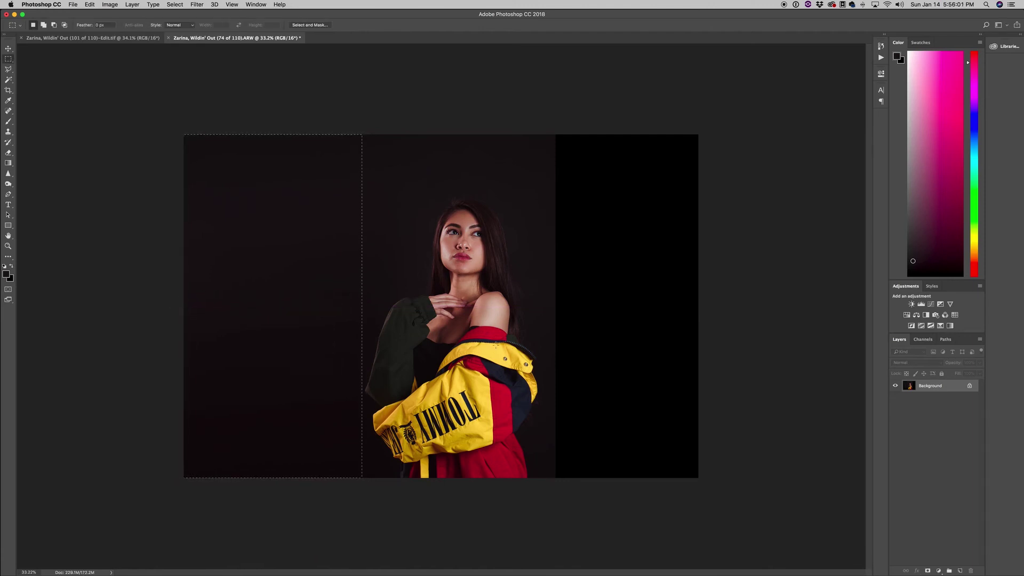
{"action": "left_click", "coordinate": [174, 138]}
Step: Marquee-select a thin dark backdrop column along the right edge of the original photo
{"action": "left_click_drag", "start_coordinate": [554, 483], "coordinate": [547, 131]}
{"action": "scroll", "coordinate": [504, 368], "scroll_direction": "up", "scroll_amount": 5}
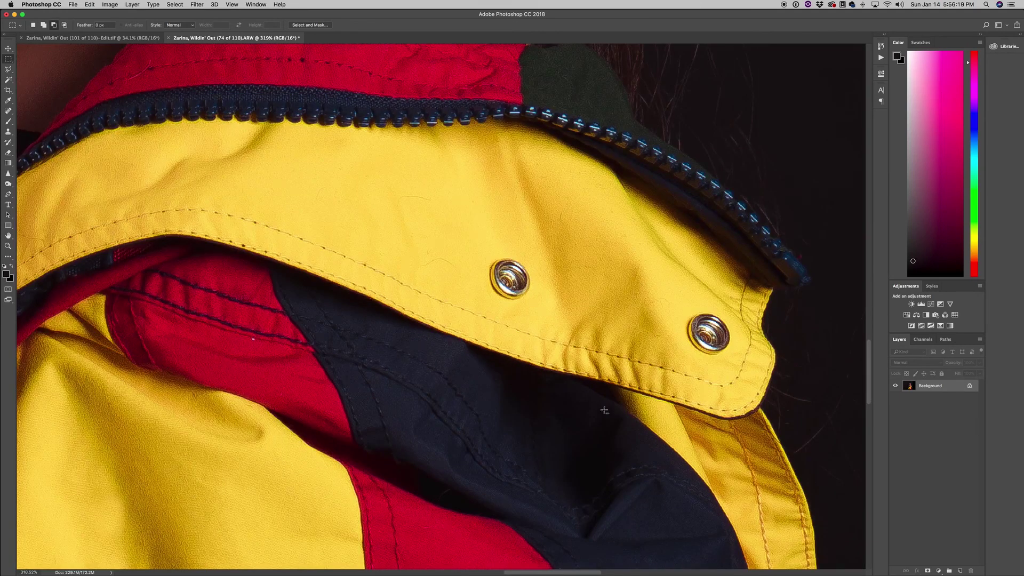
{"action": "scroll", "coordinate": [595, 415], "scroll_direction": "right", "scroll_amount": 6}
{"action": "scroll", "coordinate": [595, 415], "scroll_direction": "down", "scroll_amount": 4}
{"action": "scroll", "coordinate": [535, 412], "scroll_direction": "down", "scroll_amount": 2}
{"action": "scroll", "coordinate": [535, 412], "scroll_direction": "right", "scroll_amount": 1}
{"action": "scroll", "coordinate": [548, 448], "scroll_direction": "down", "scroll_amount": 3}
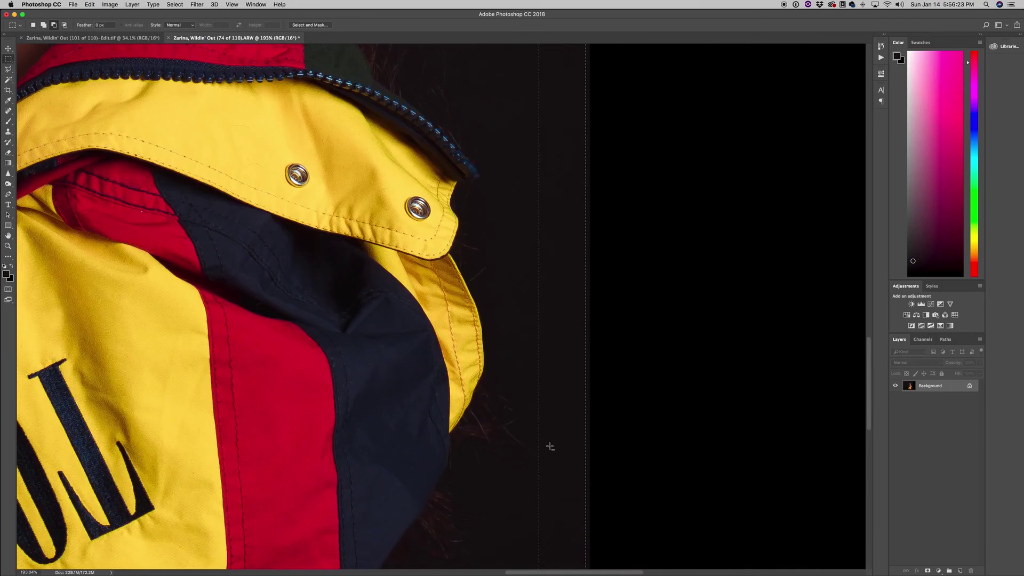
{"action": "scroll", "coordinate": [564, 483], "scroll_direction": "down", "scroll_amount": 3}
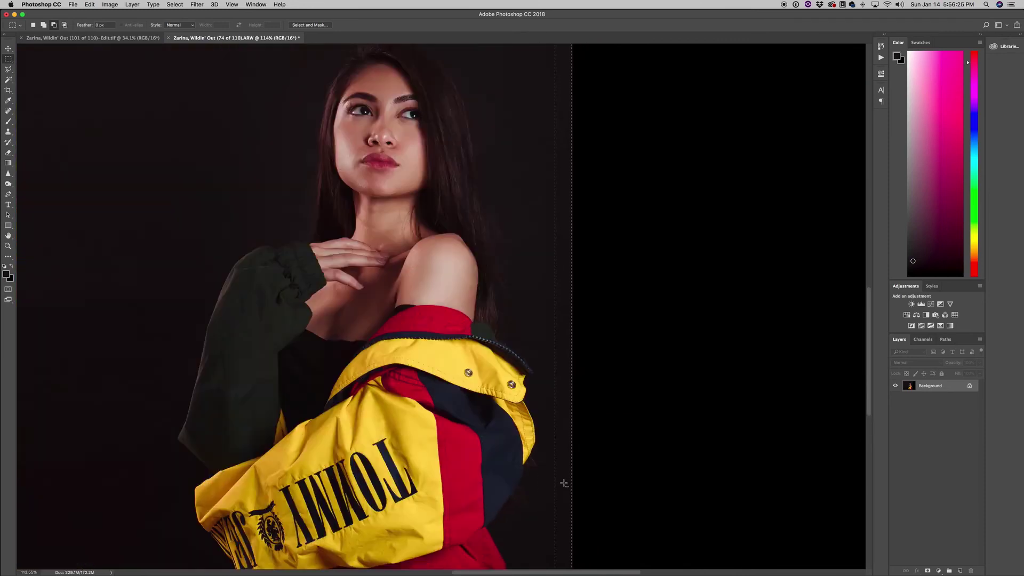
{"action": "scroll", "coordinate": [564, 483], "scroll_direction": "down", "scroll_amount": 4}
{"action": "scroll", "coordinate": [533, 453], "scroll_direction": "up", "scroll_amount": 1}
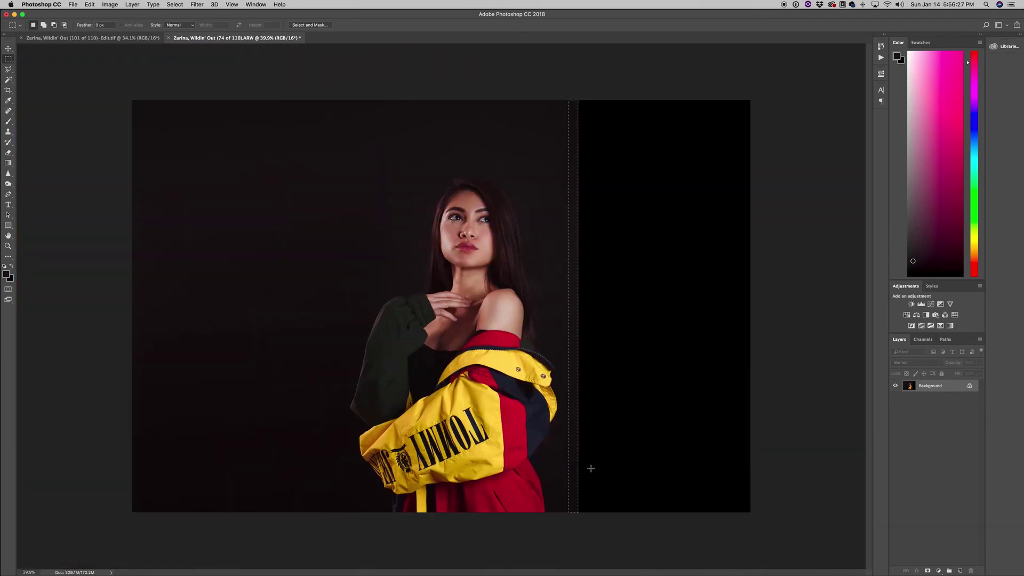
{"action": "left_click_drag", "start_coordinate": [577, 513], "coordinate": [571, 90]}
{"action": "left_click", "coordinate": [78, 4]}
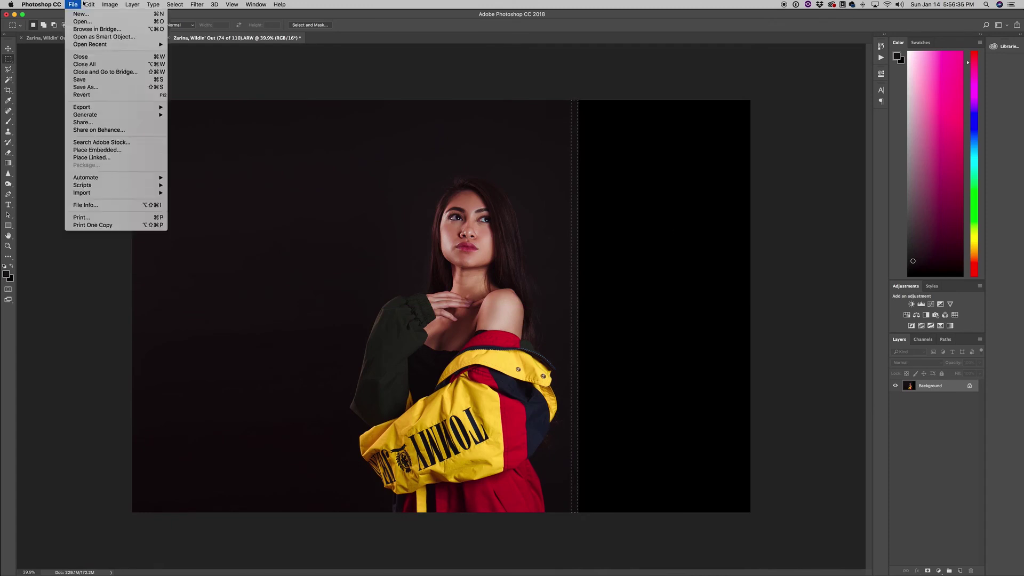
Step: Content-Aware Scale the right backdrop strip to the right canvas edge, then deselect
{"action": "mouse_move", "coordinate": [89, 4]}
{"action": "left_click", "coordinate": [145, 152]}
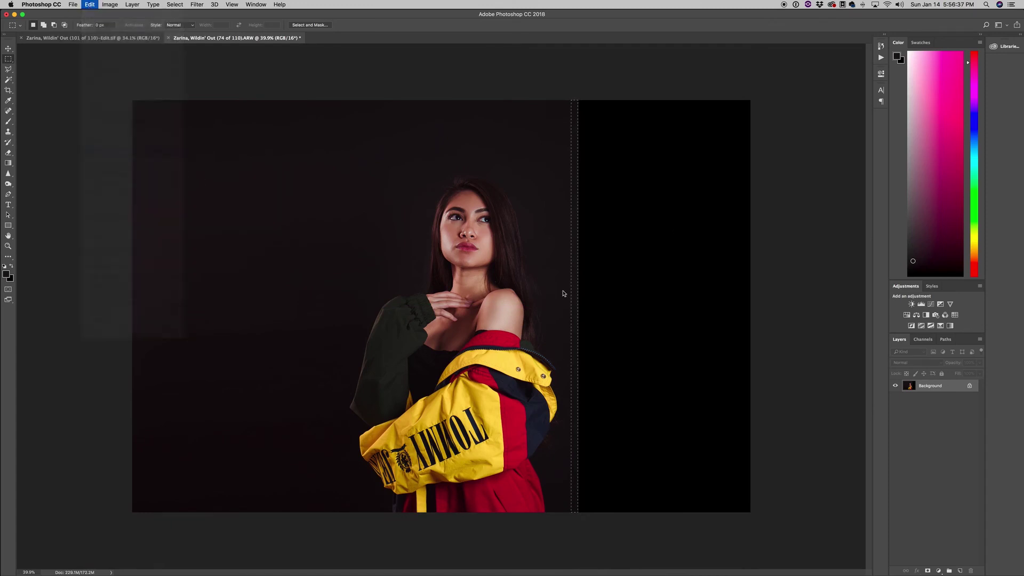
{"action": "left_click_drag", "start_coordinate": [579, 307], "coordinate": [756, 307]}
{"action": "key", "text": "Return"}
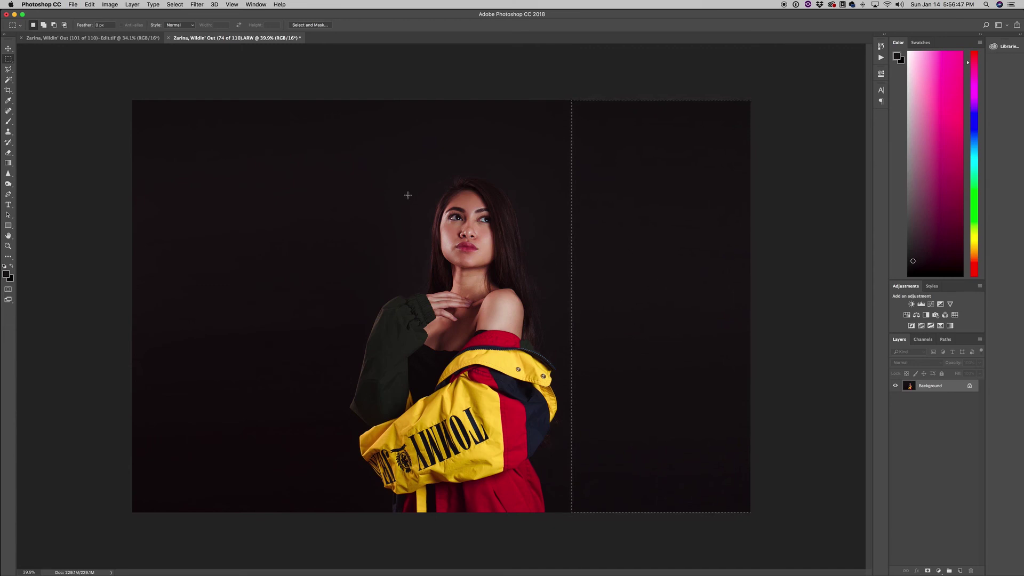
{"action": "left_click", "coordinate": [236, 145]}
{"action": "scroll", "coordinate": [348, 175], "scroll_direction": "down", "scroll_amount": 2}
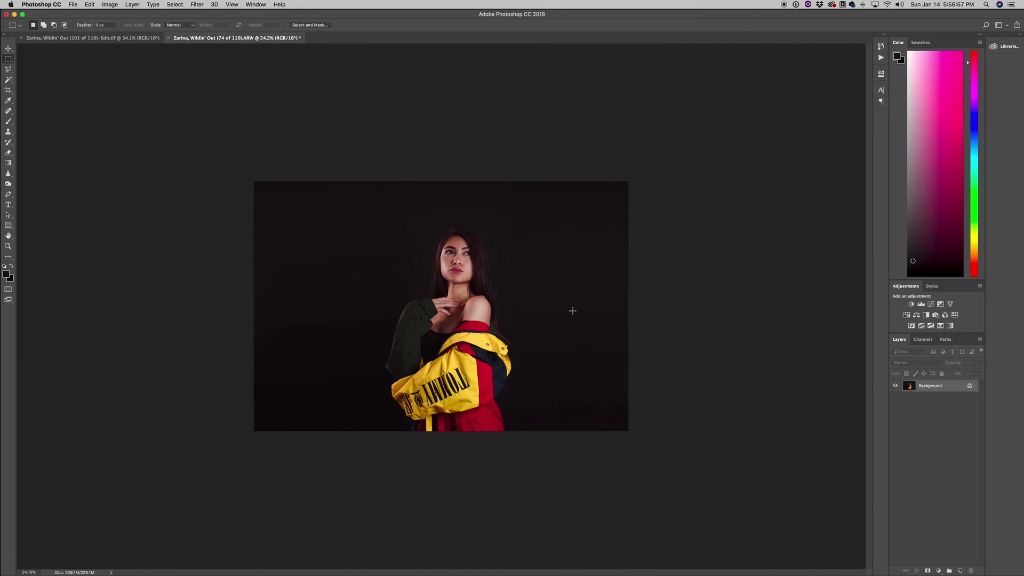
{"action": "scroll", "coordinate": [573, 310], "scroll_direction": "up", "scroll_amount": 2}
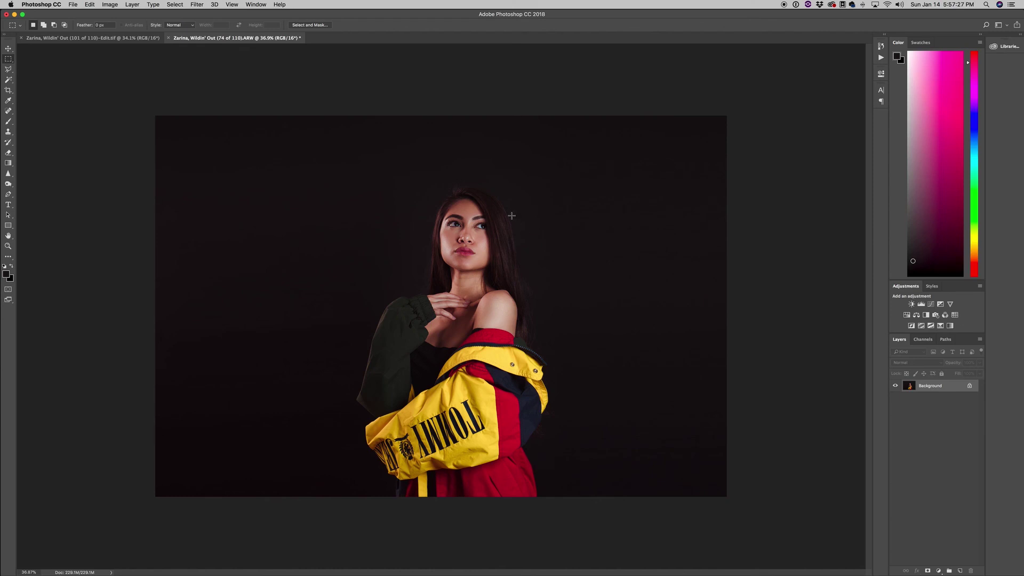
{"action": "key", "text": "v"}
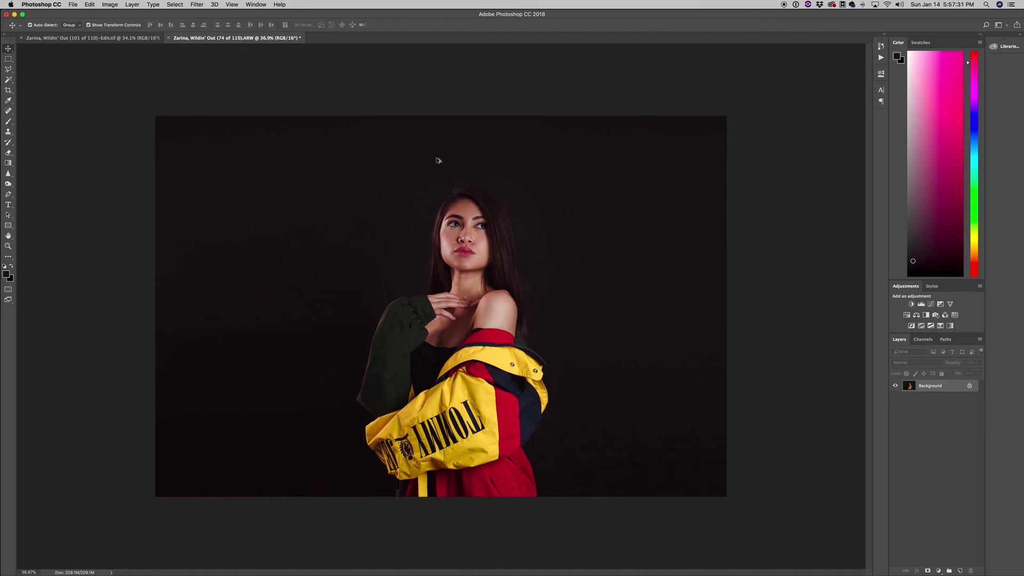
{"action": "key", "text": "super+minus"}
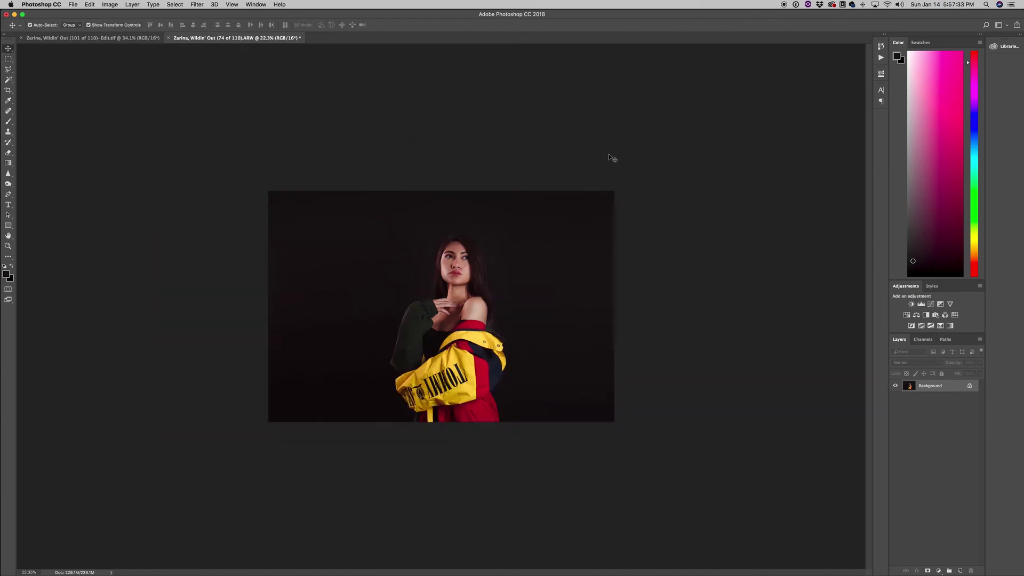